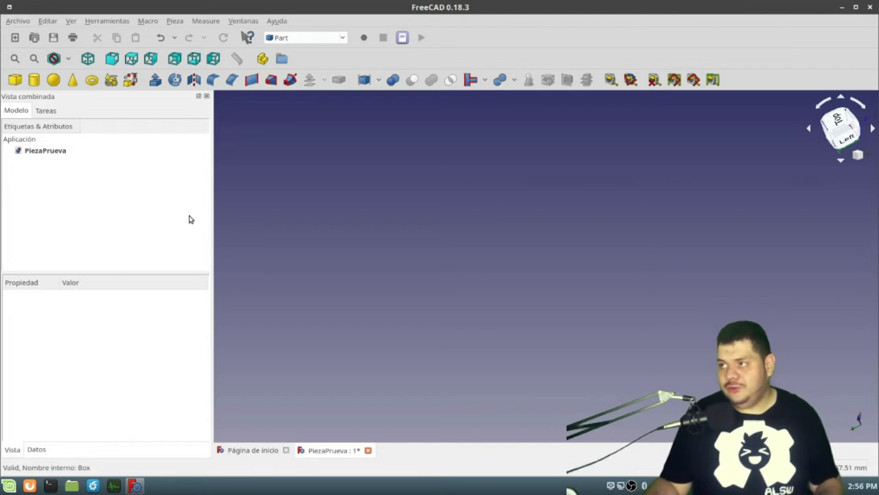
Create the box Cubo with length 20 mm, making it 20 × 30 × 10 mm.
click(15, 80)
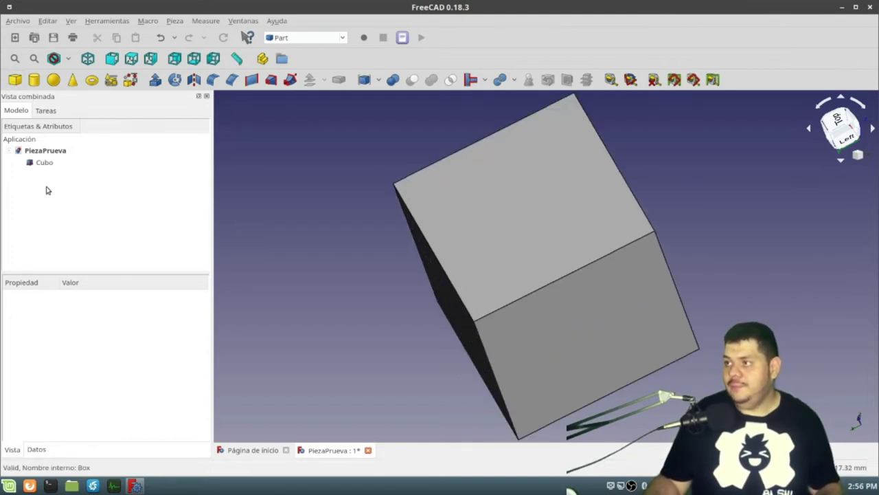
click(47, 162)
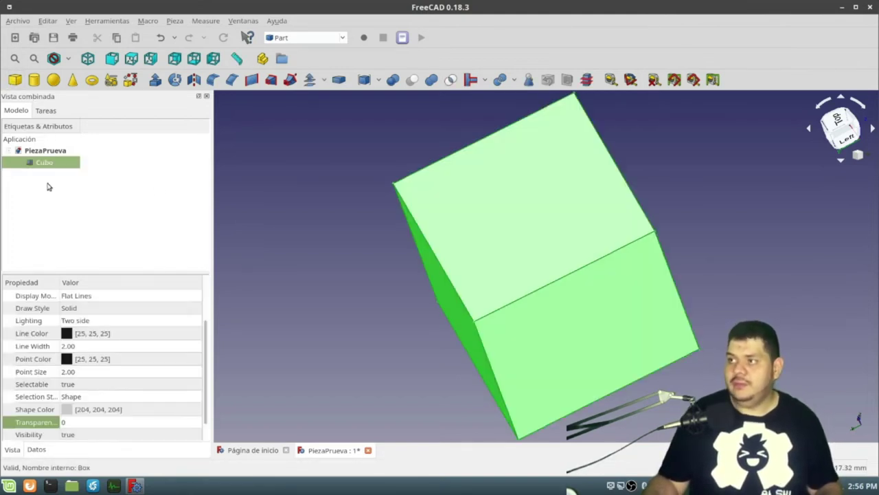
click(38, 450)
double_click(71, 372)
text(20)
key(Tab)
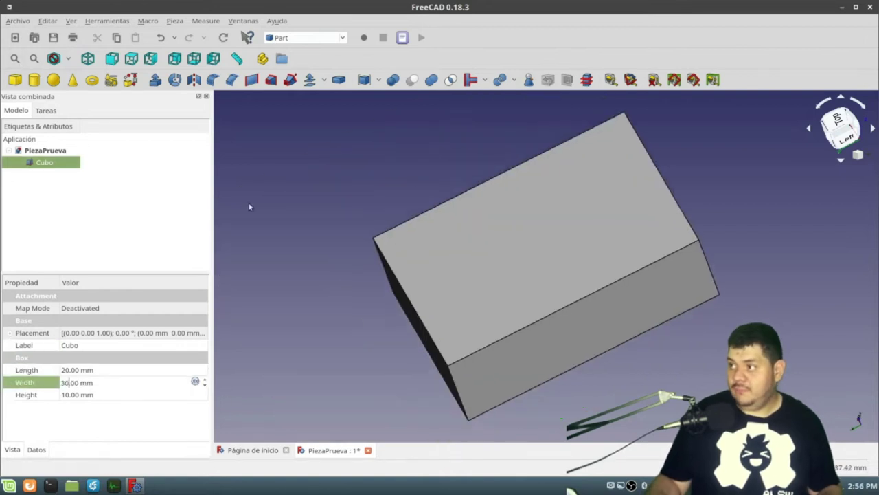
click(115, 200)
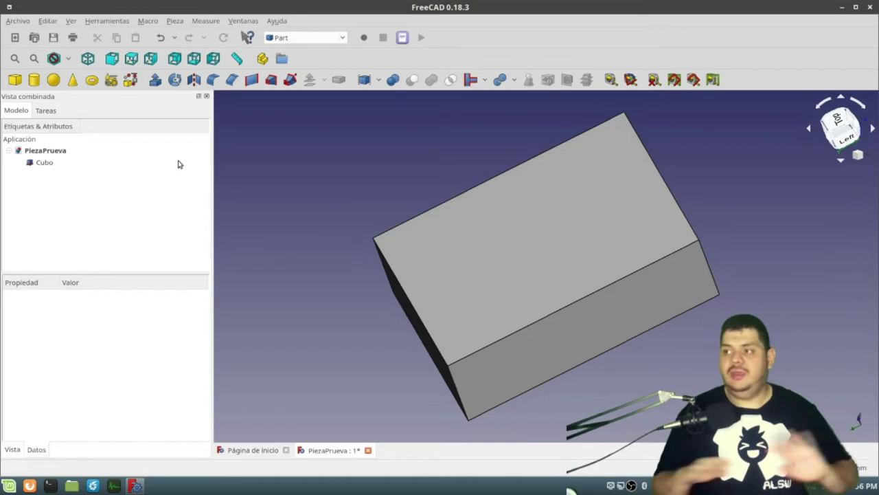
Add the cylinder Cilindro with a 5 mm radius overlapping the box corner.
click(34, 80)
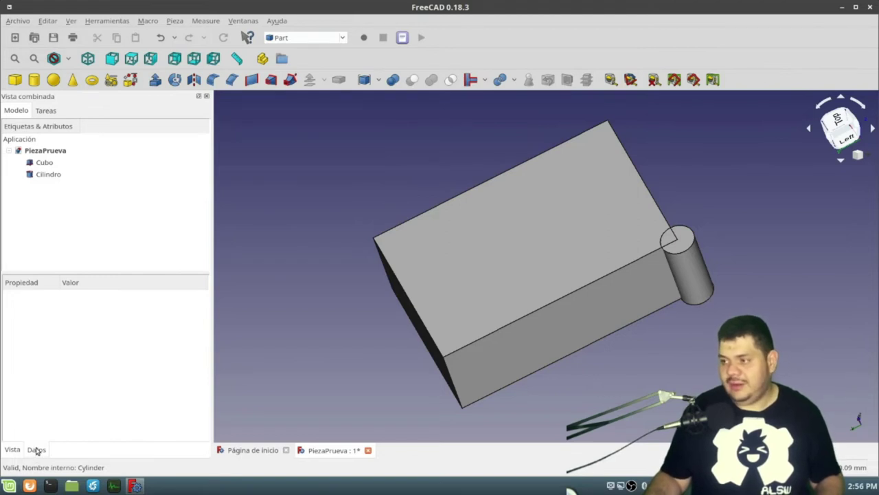
click(52, 176)
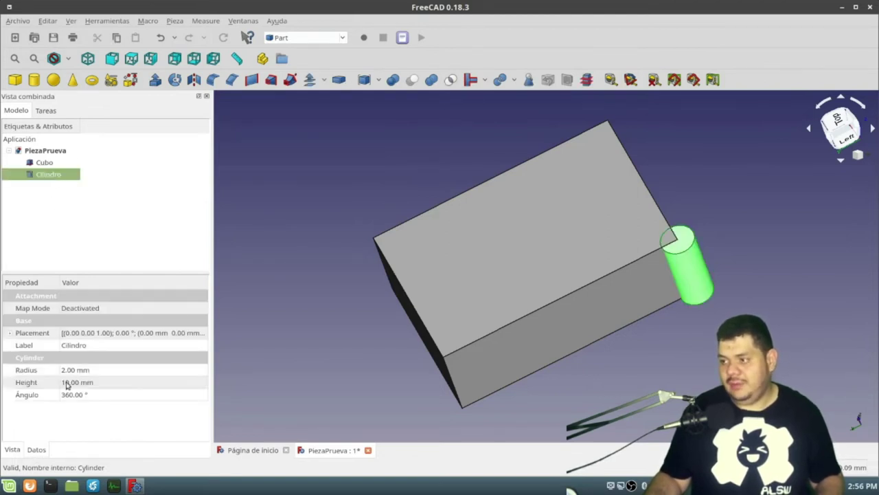
text(5)
key(Return)
click(302, 270)
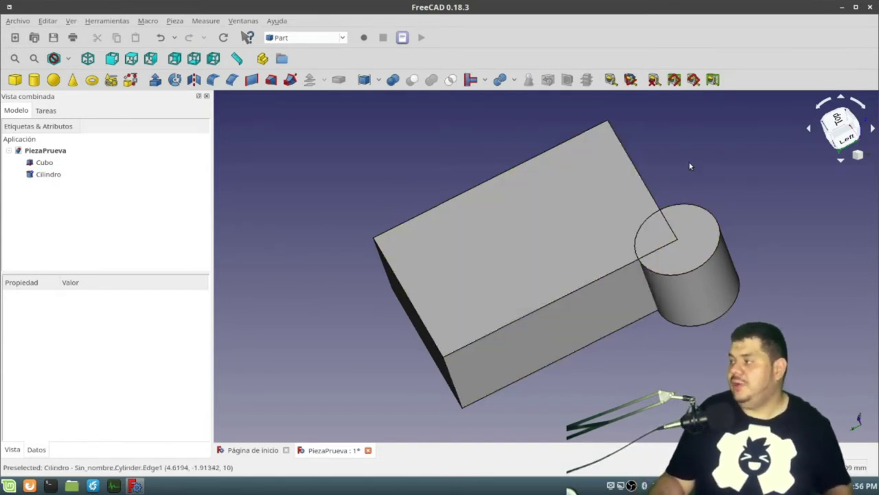
click(45, 163)
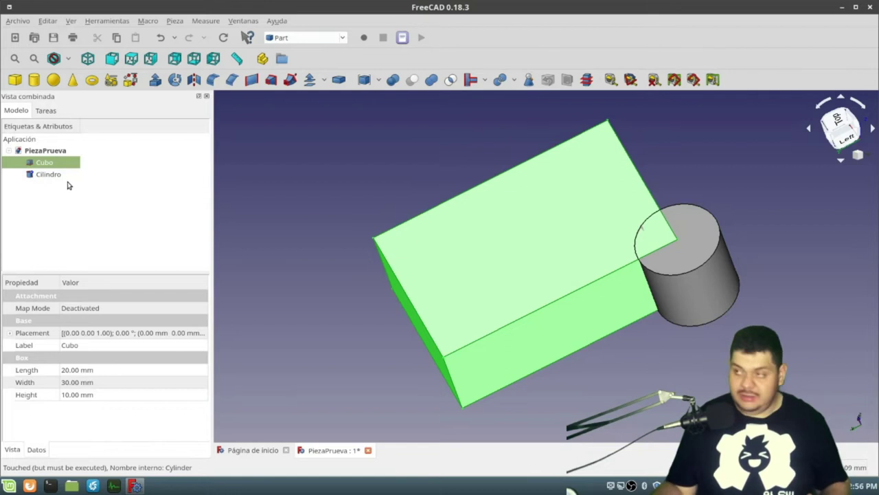
ctrl+click(48, 174)
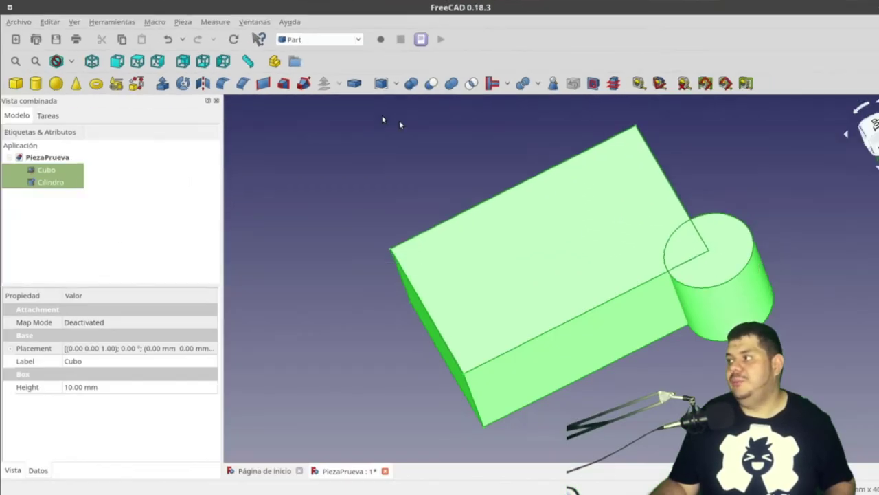
click(69, 117)
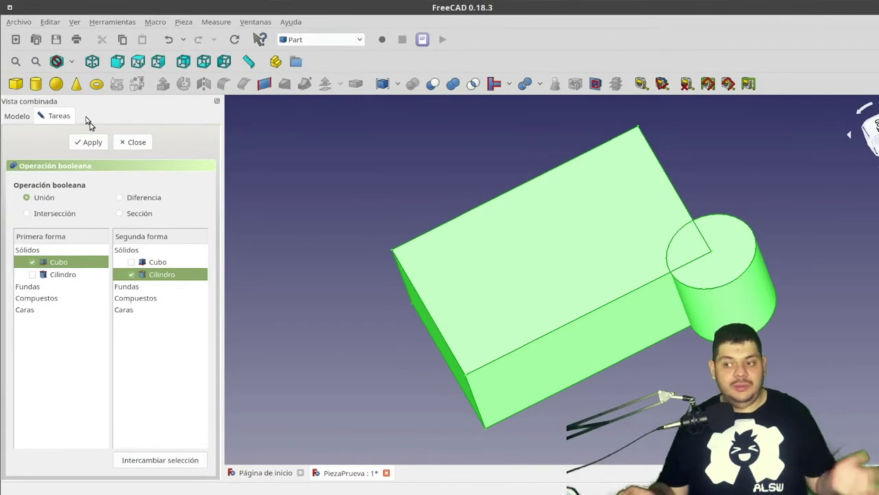
click(134, 145)
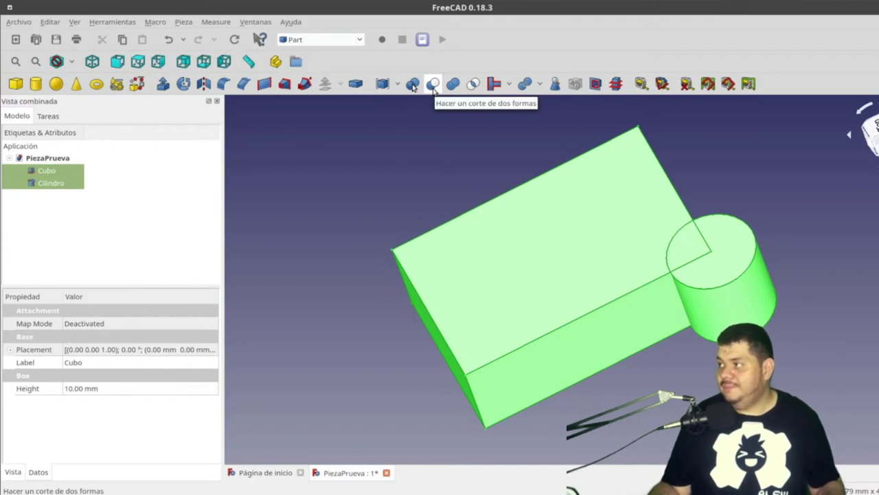
click(399, 144)
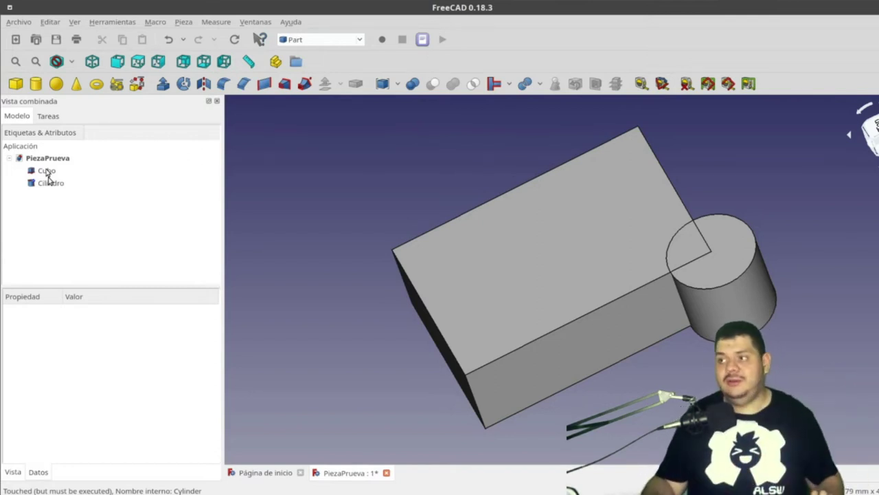
click(48, 171)
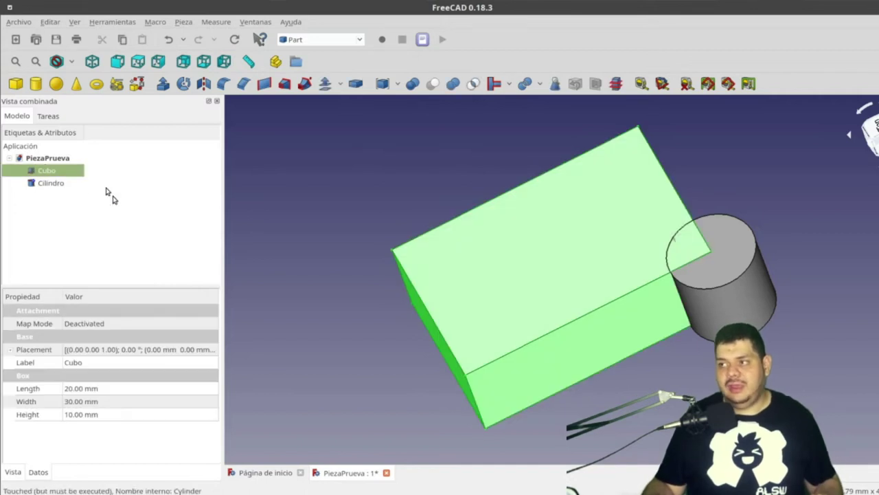
ctrl+click(49, 183)
click(432, 84)
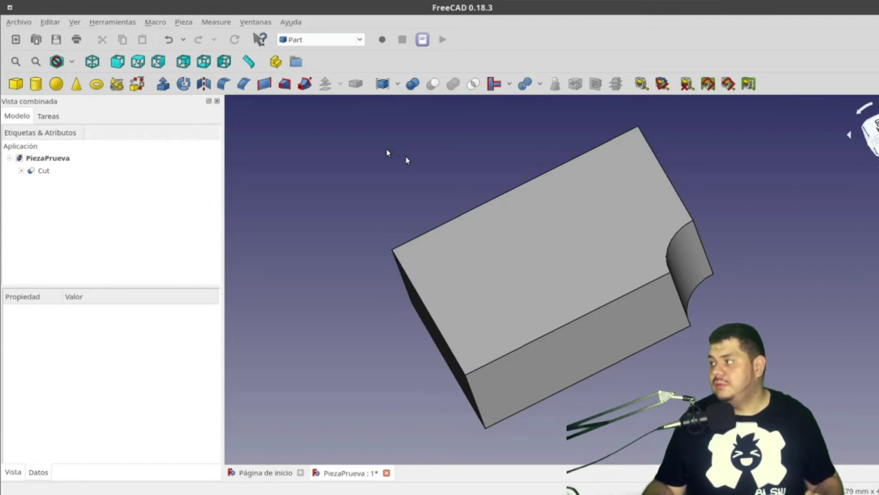
middle_drag(715, 357, 519, 346)
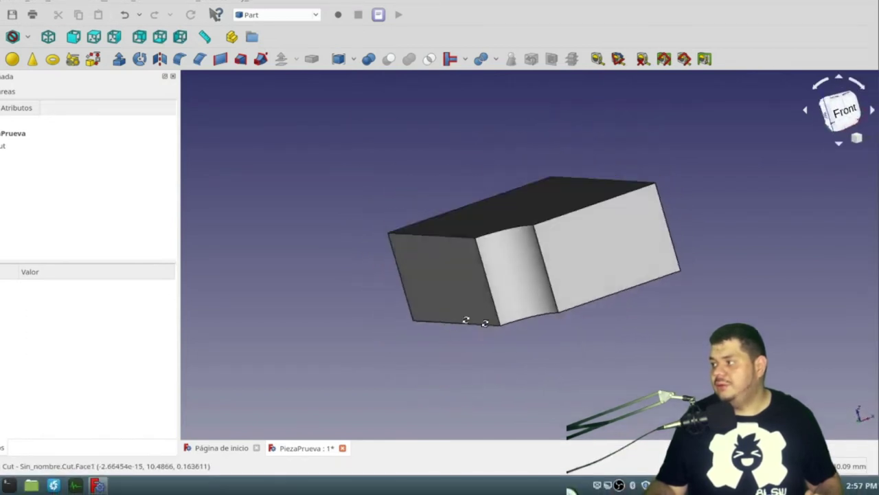
middle_drag(466, 320, 605, 353)
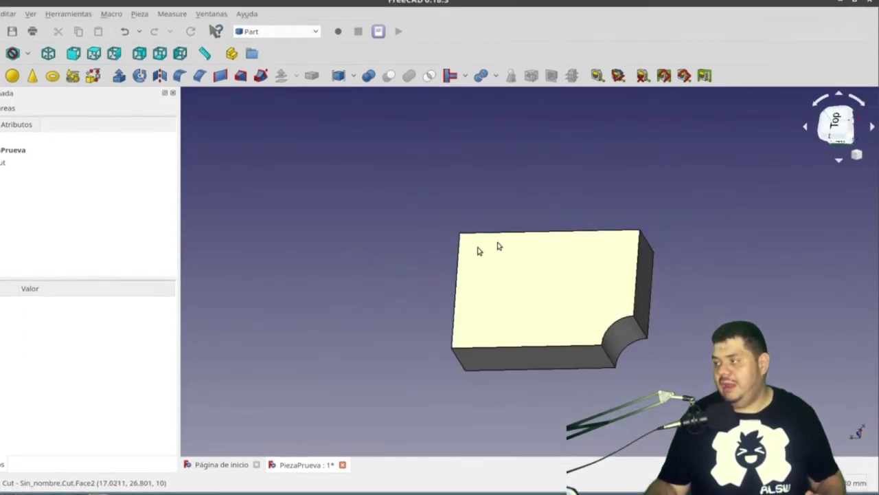
Undo the old cut, redo it as Cilindro minus Cubo, and select the expanded Cut for renaming to PacMan.
key(ctrl+z)
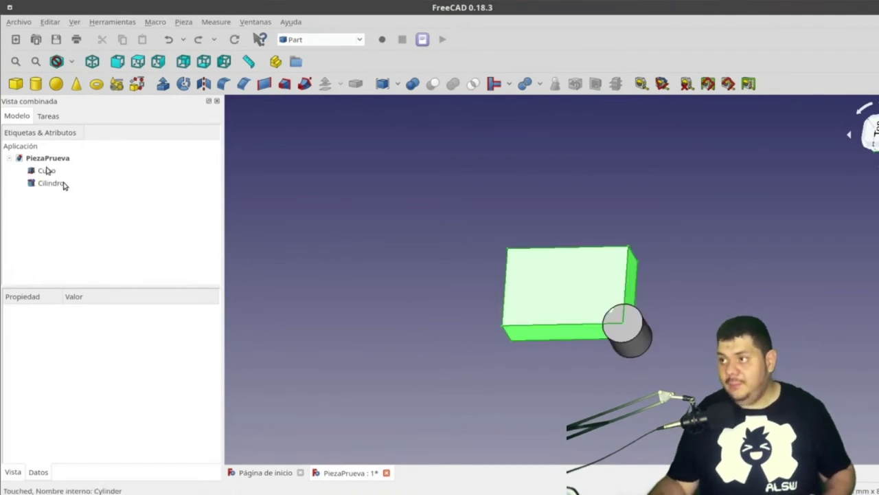
click(329, 240)
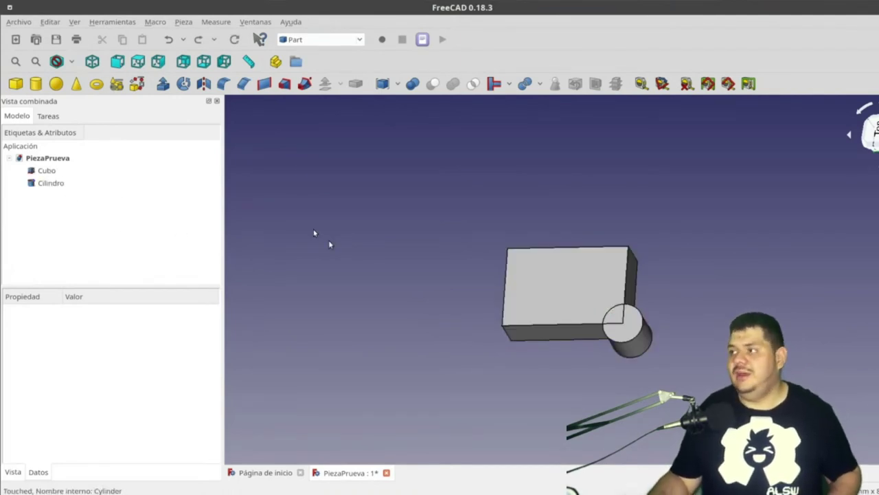
click(46, 183)
ctrl+click(44, 171)
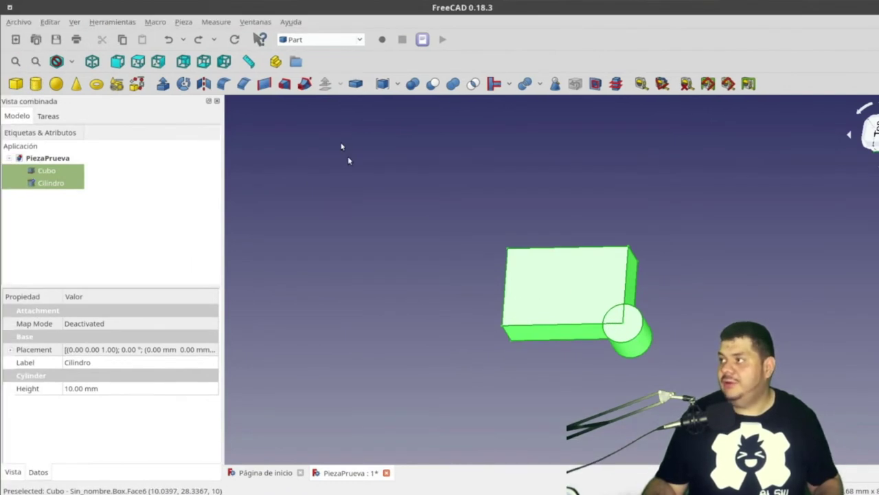
click(406, 83)
middle_drag(440, 171, 444, 285)
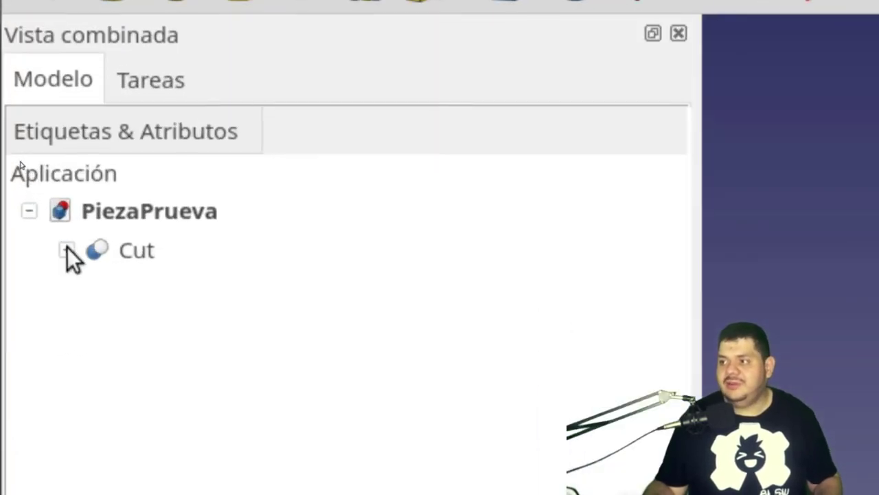
click(67, 250)
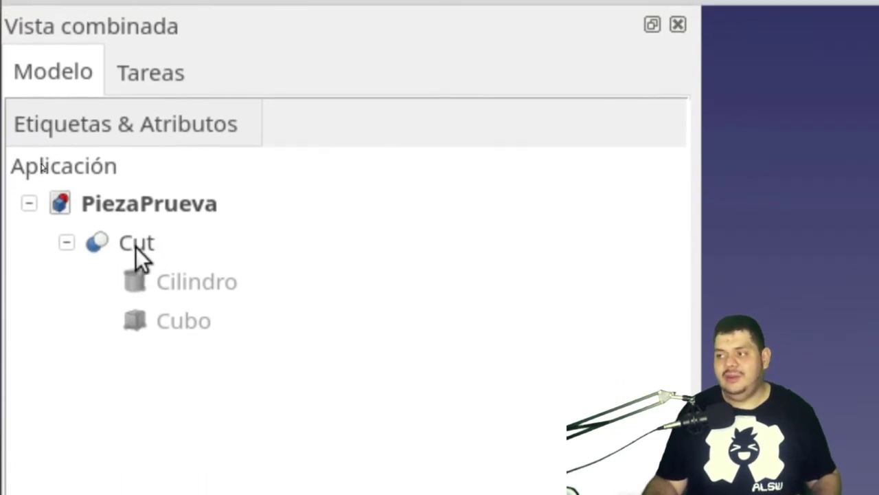
click(136, 246)
text(PacMan)
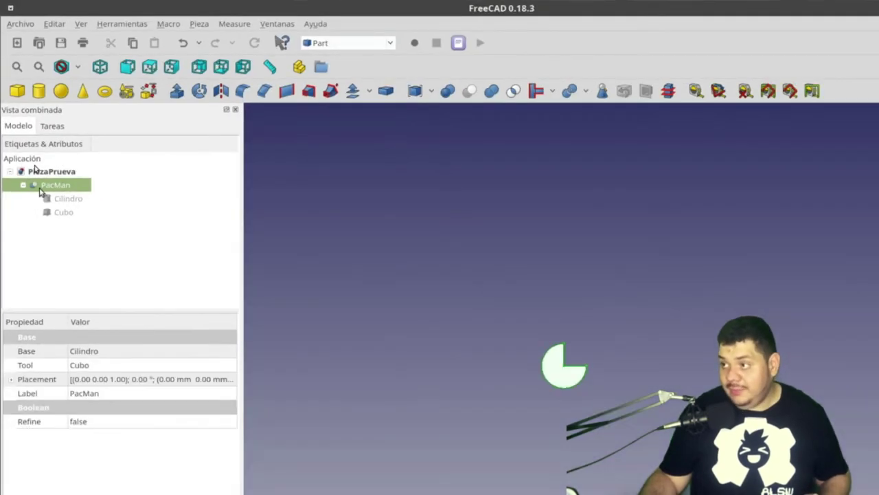
Show the hidden Cubo and enlarge Cilindro's radius so the Pac-Man roughly doubles in size.
click(114, 255)
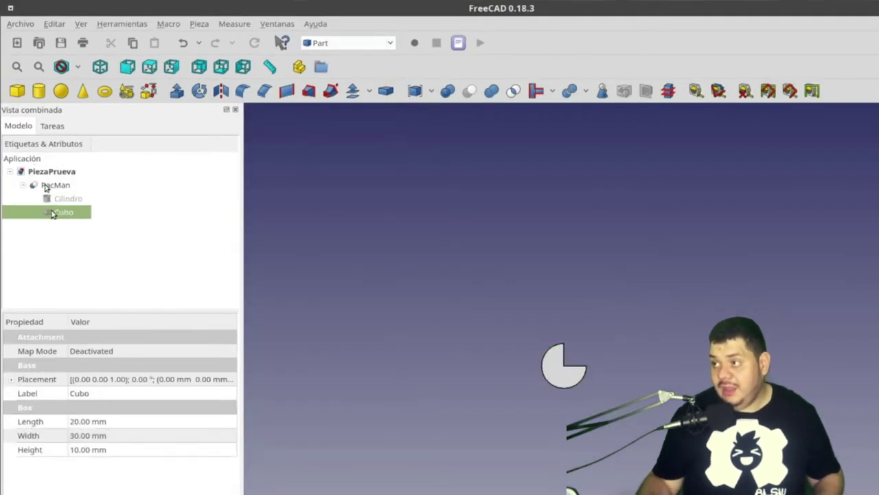
click(59, 186)
click(74, 212)
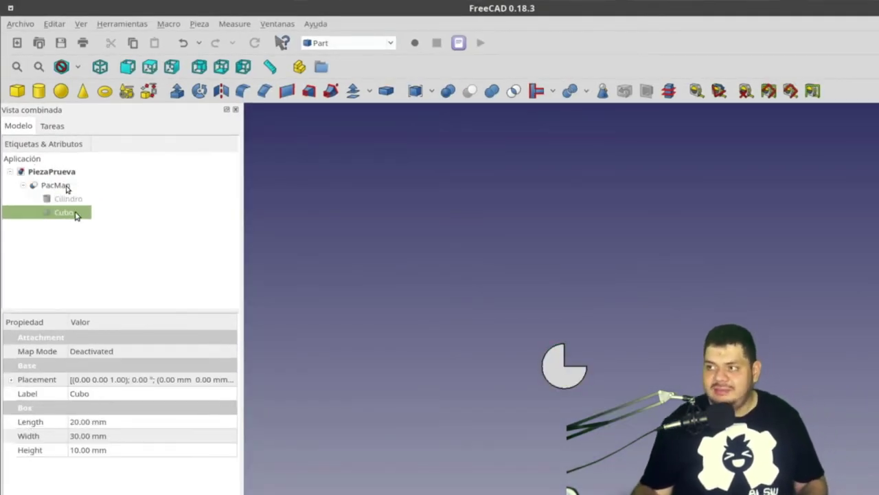
key(space)
key(space)
key(space)
key(space)
key(space)
key(space)
key(space)
key(space)
double_click(71, 204)
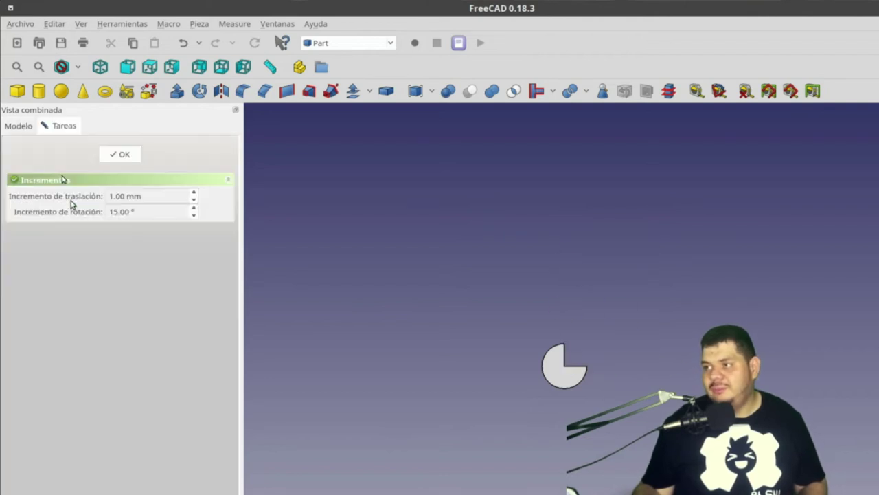
click(122, 153)
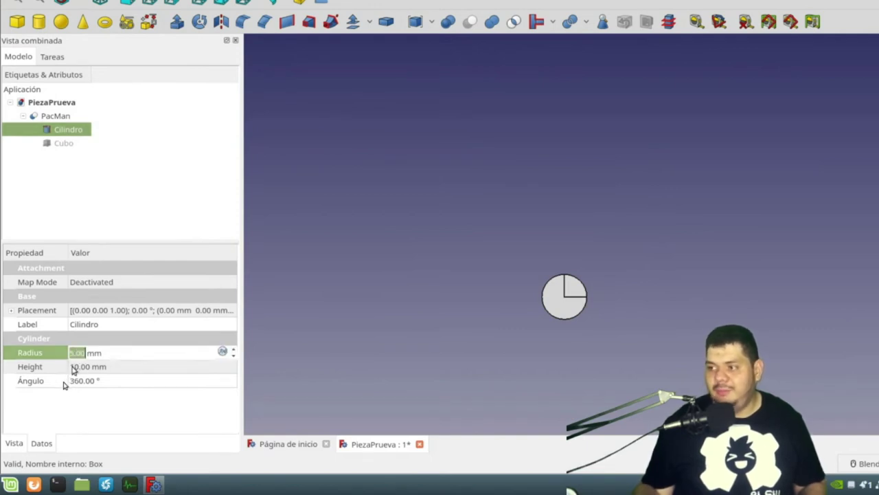
key(Return)
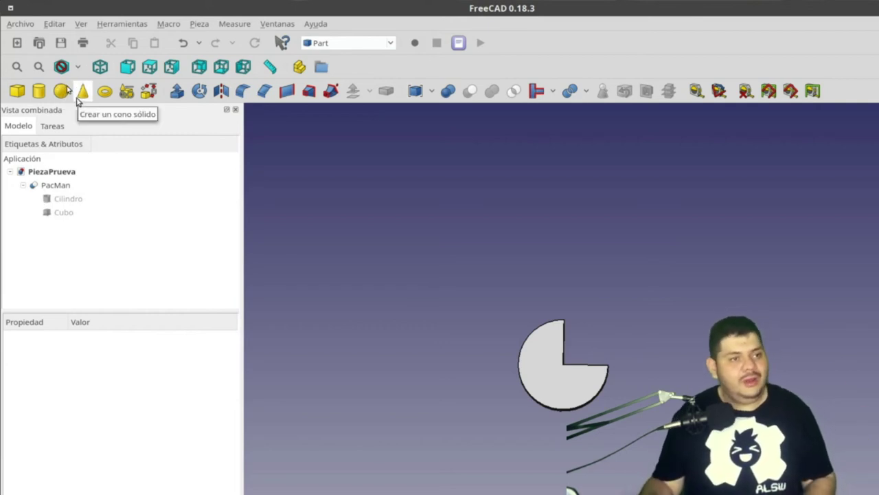
Add a new box Cubo001 with a length of 50 mm.
click(22, 97)
click(60, 226)
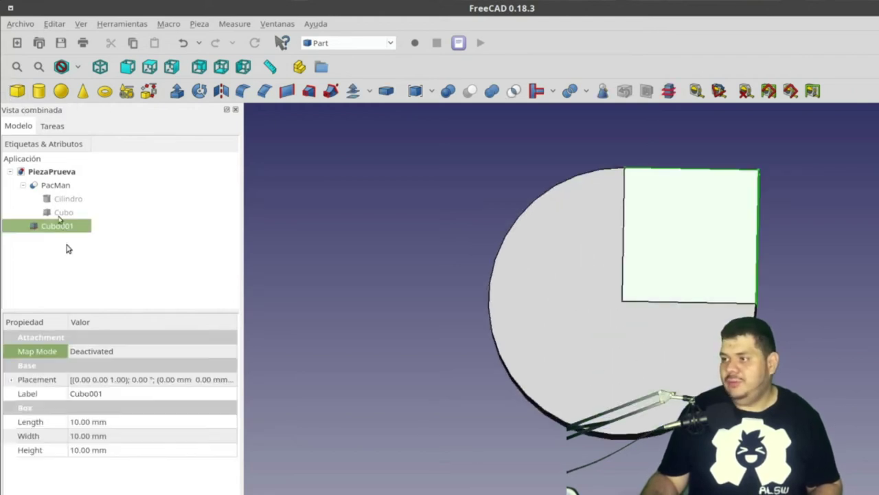
click(79, 353)
text(50)
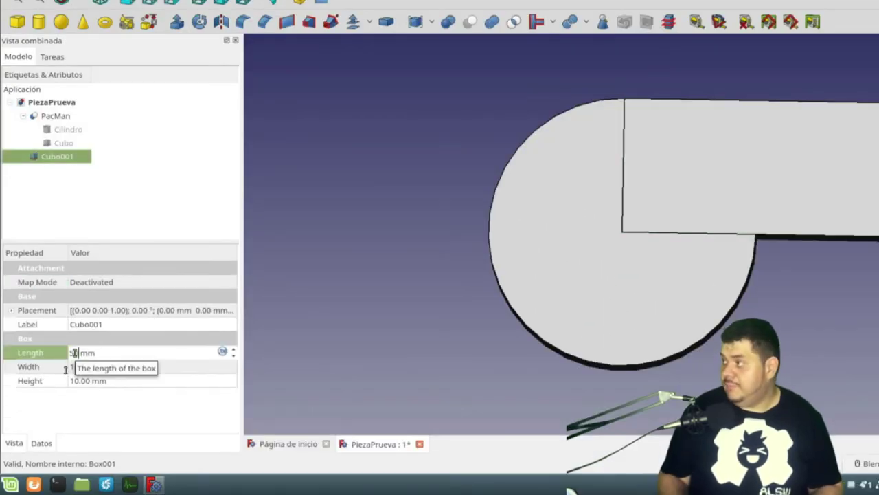
key(Return)
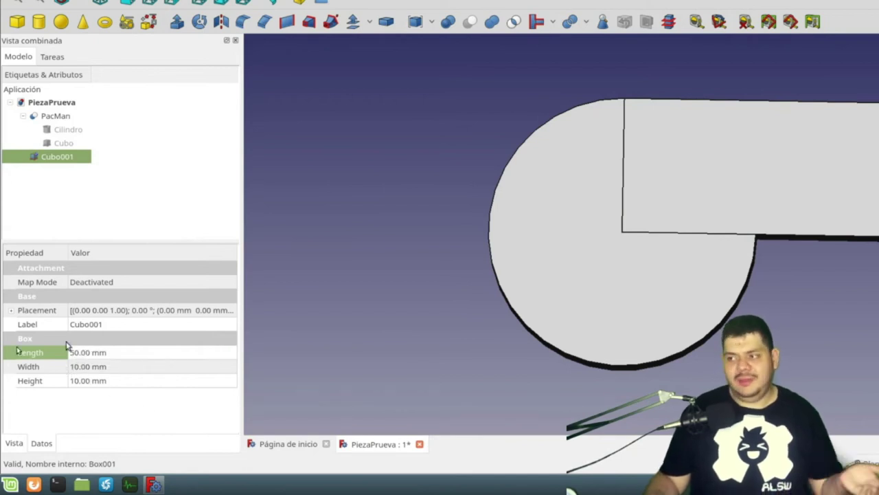
Position Cubo001 at x −5 mm, y −5 mm over the Pac-Man shape.
click(9, 310)
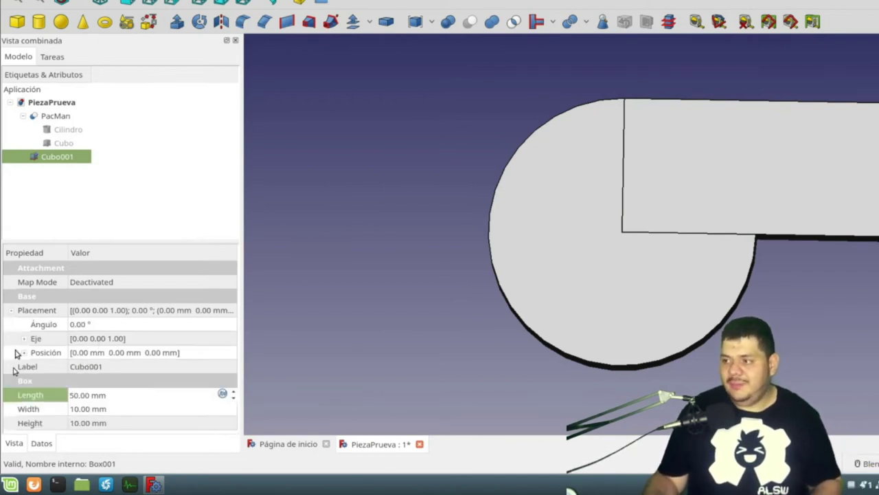
click(23, 352)
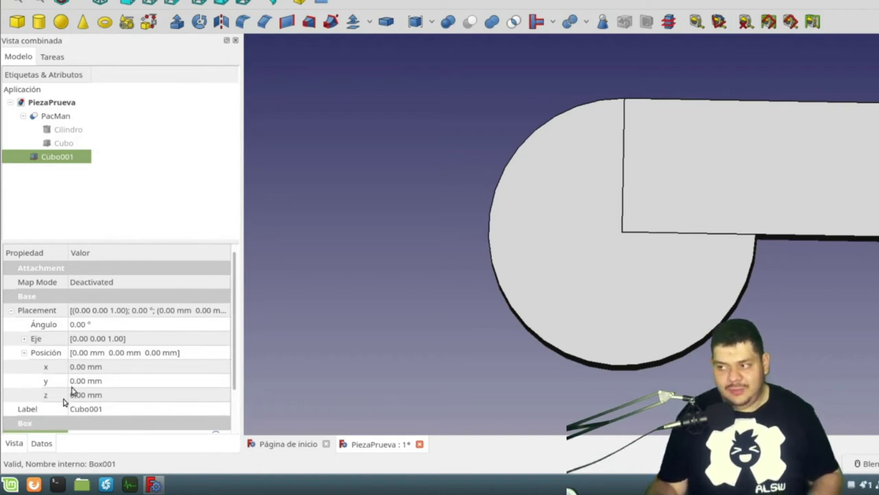
click(75, 366)
text(-5)
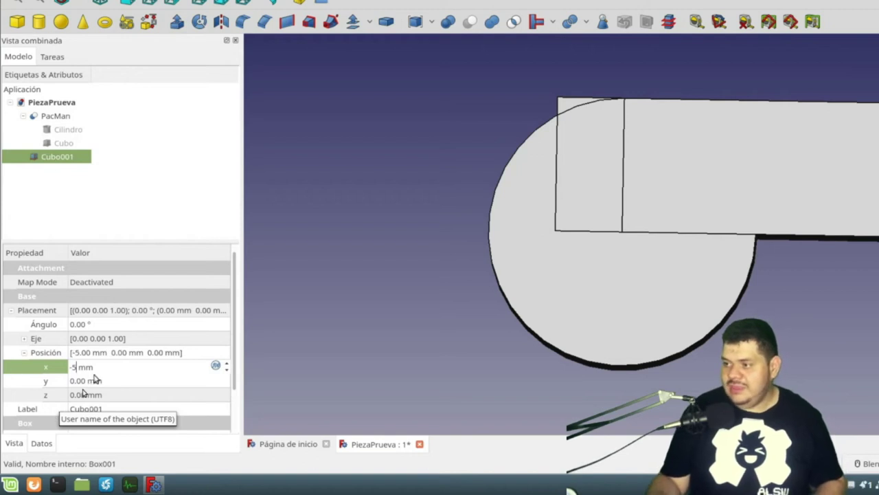
click(73, 382)
text(-5)
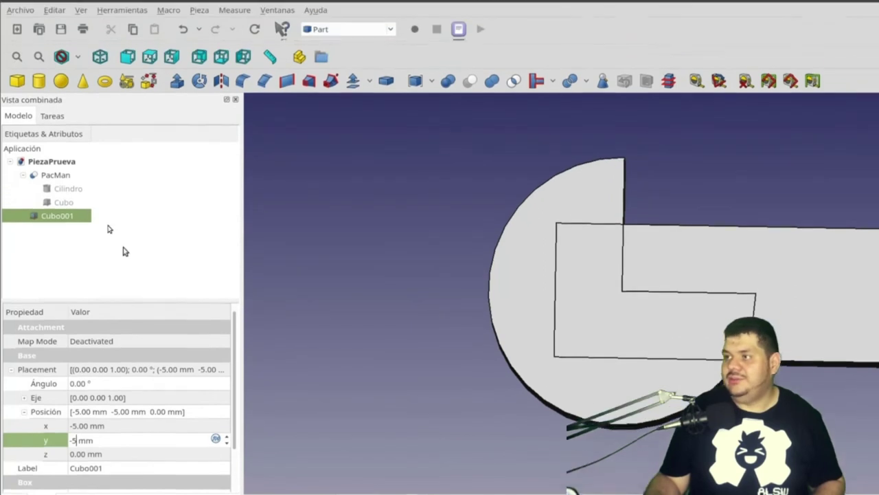
click(85, 248)
click(60, 186)
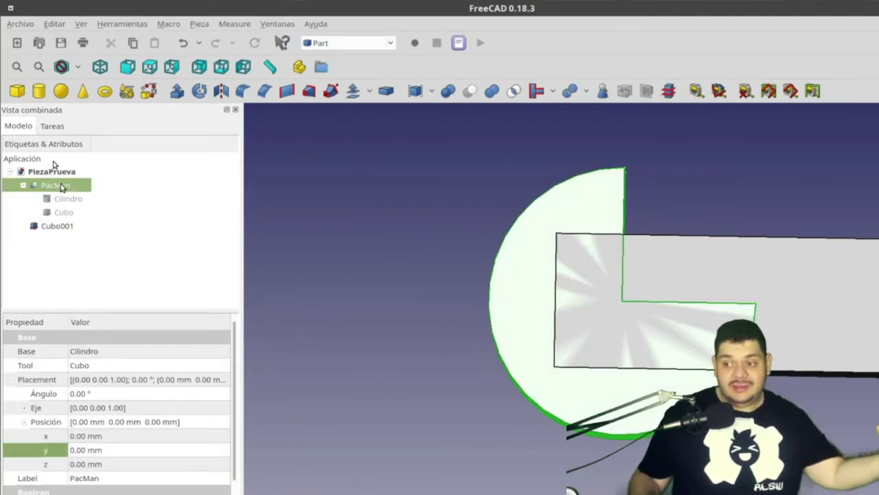
Cut the long box Cubo001 out of PacMan and orbit the 3D view.
ctrl+click(57, 226)
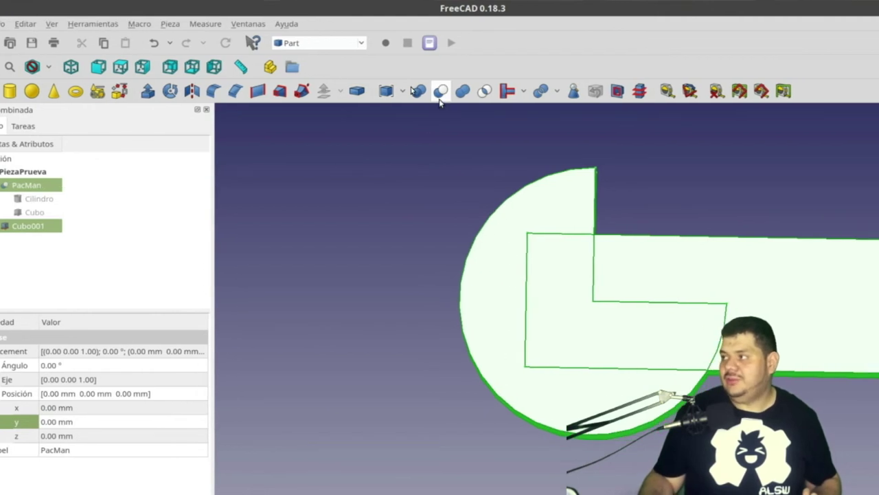
click(441, 90)
mouse_move(439, 290)
middle_down()
mouse_move(353, 274)
mouse_move(456, 305)
mouse_move(501, 281)
middle_up()
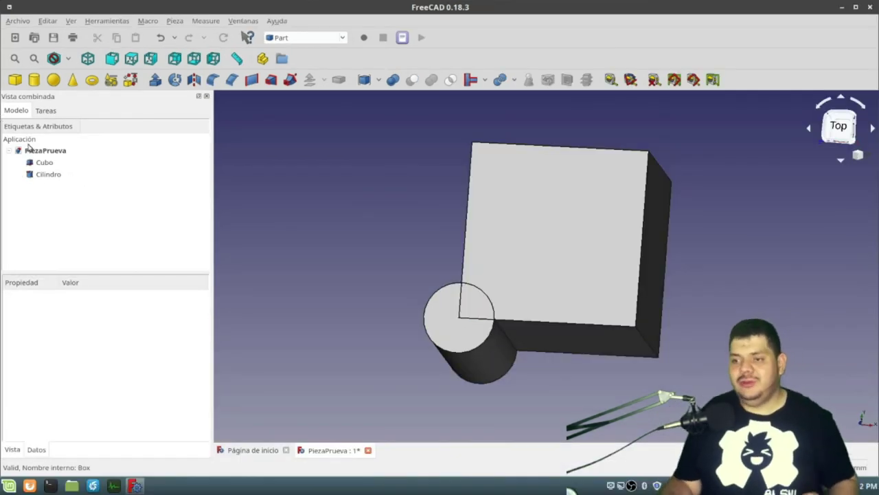
Fuse Cubo and Cilindro into a Fusion solid and inspect it from several angles.
click(55, 166)
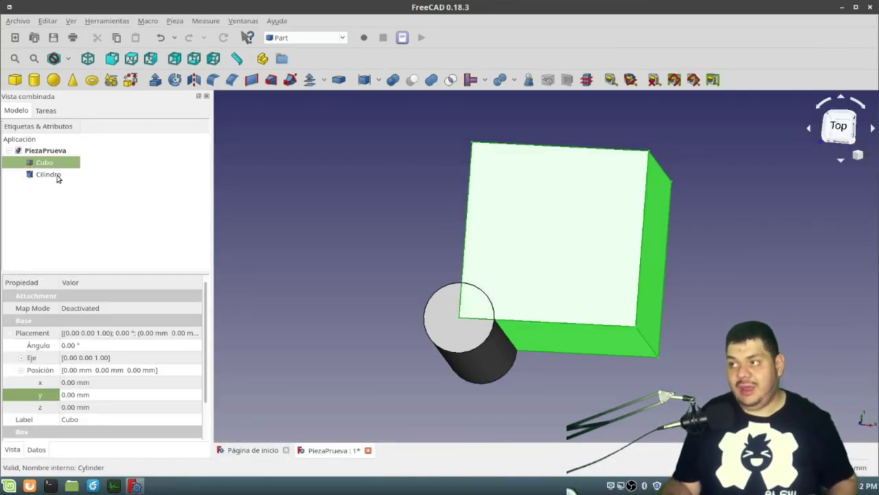
ctrl+click(58, 176)
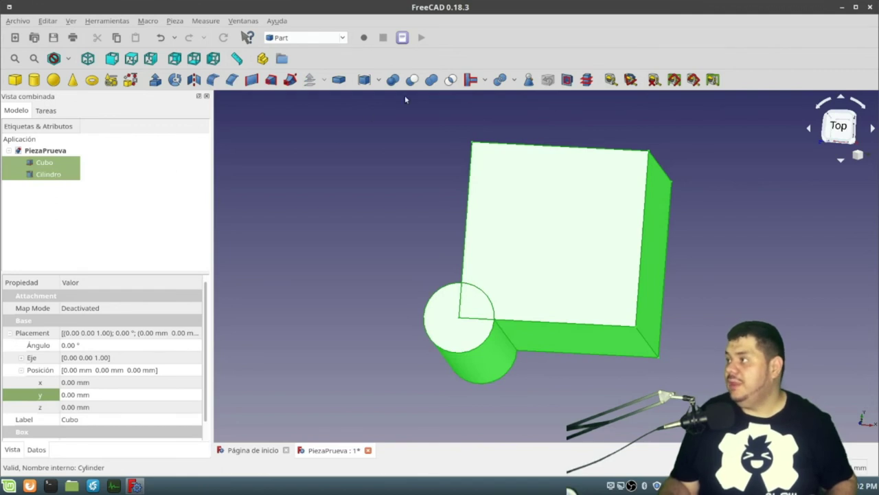
click(431, 80)
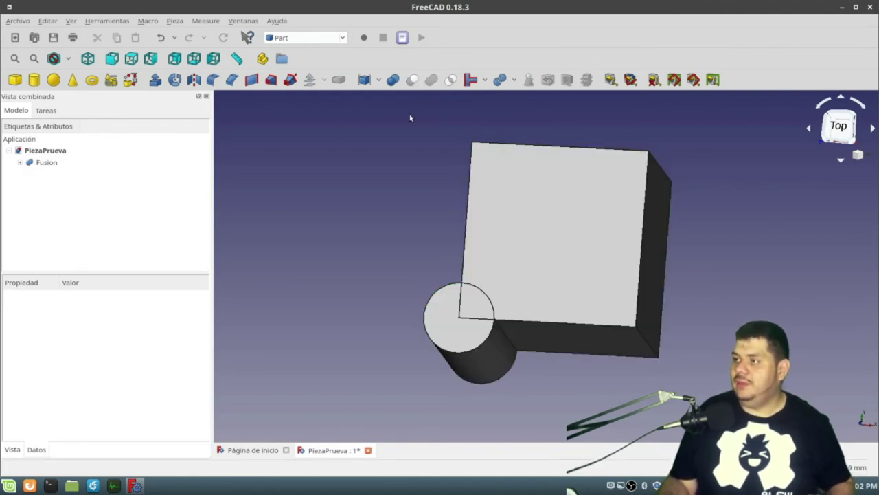
mouse_move(373, 253)
middle_down()
mouse_move(362, 231)
mouse_move(371, 181)
mouse_move(432, 215)
mouse_move(476, 261)
mouse_move(463, 296)
mouse_move(404, 288)
middle_up()
click(42, 169)
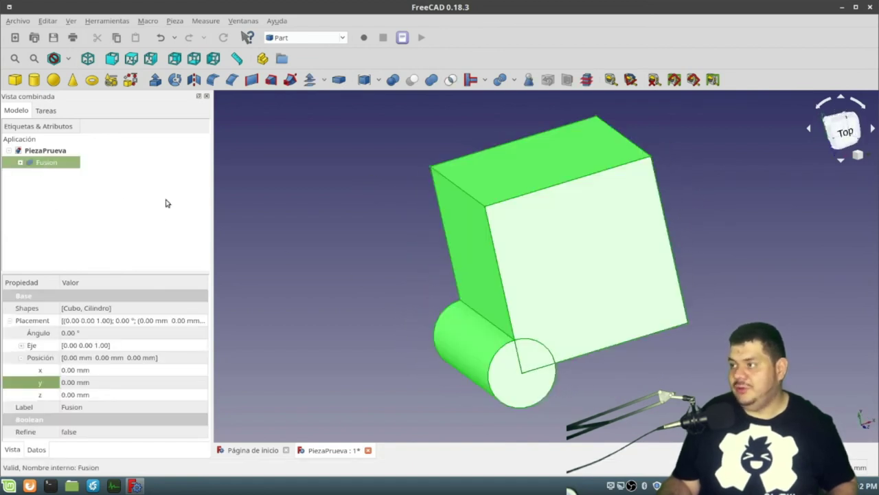
middle_drag(320, 258, 482, 349)
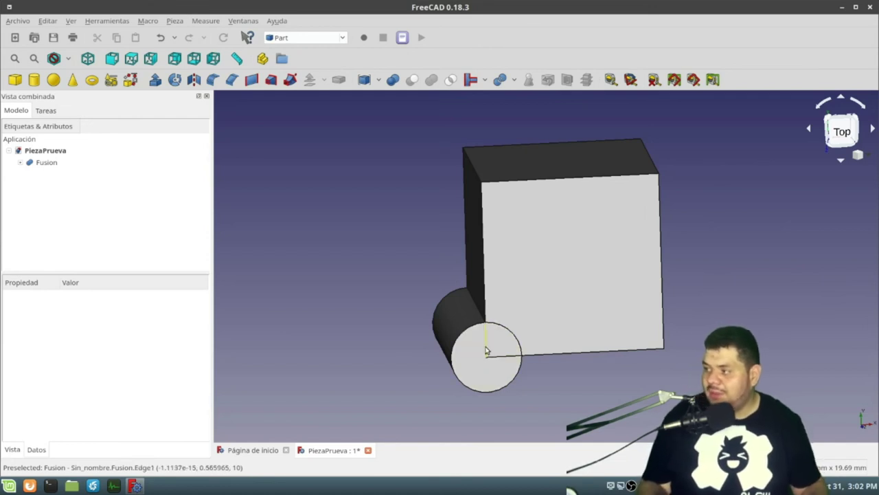
mouse_move(472, 365)
middle_down()
mouse_move(442, 333)
mouse_move(428, 279)
middle_up()
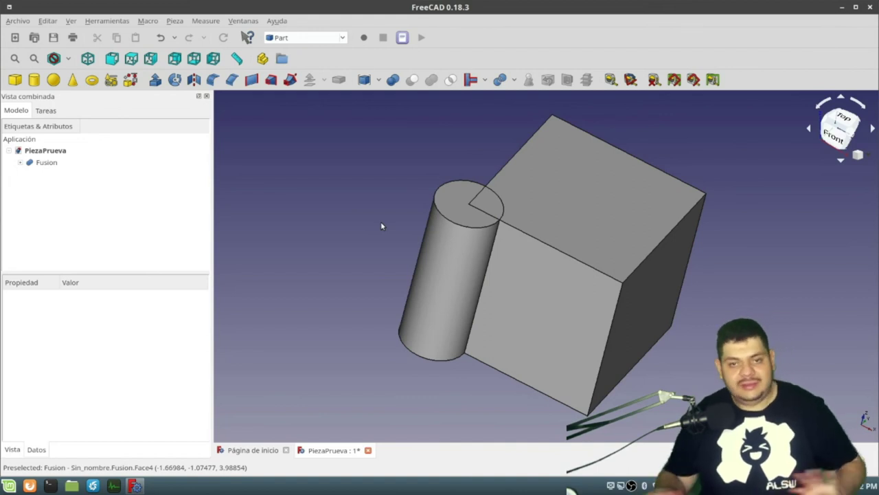
Undo the fusion, intersect Cubo and Cilindro into a Common solid, and orbit it diagonally.
key(ctrl+z)
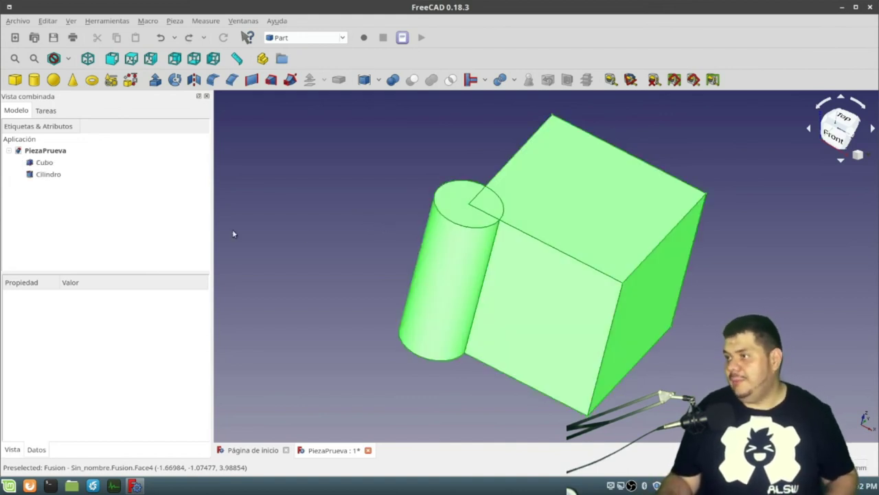
click(53, 165)
ctrl+click(54, 175)
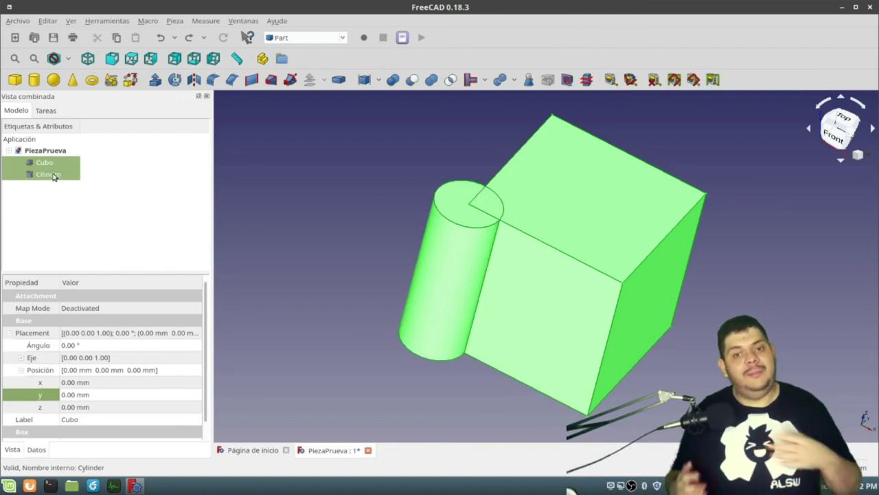
click(450, 81)
mouse_move(696, 277)
middle_down()
mouse_move(481, 304)
mouse_move(480, 312)
middle_up()
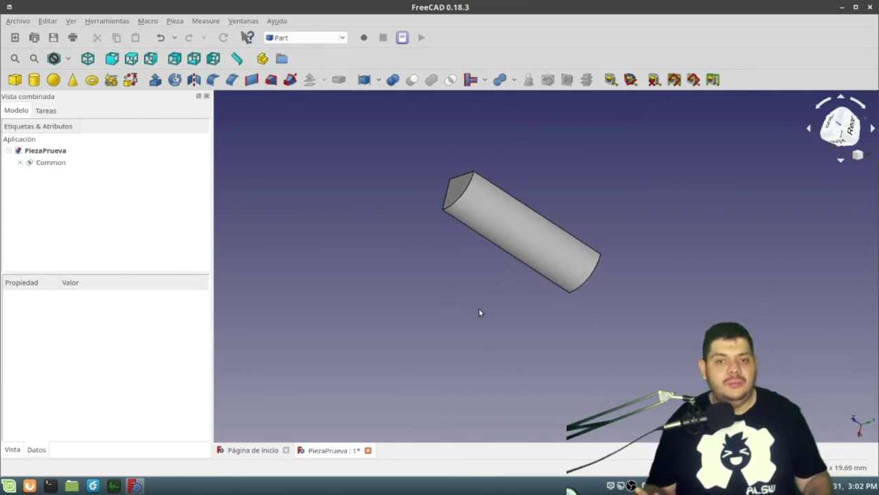